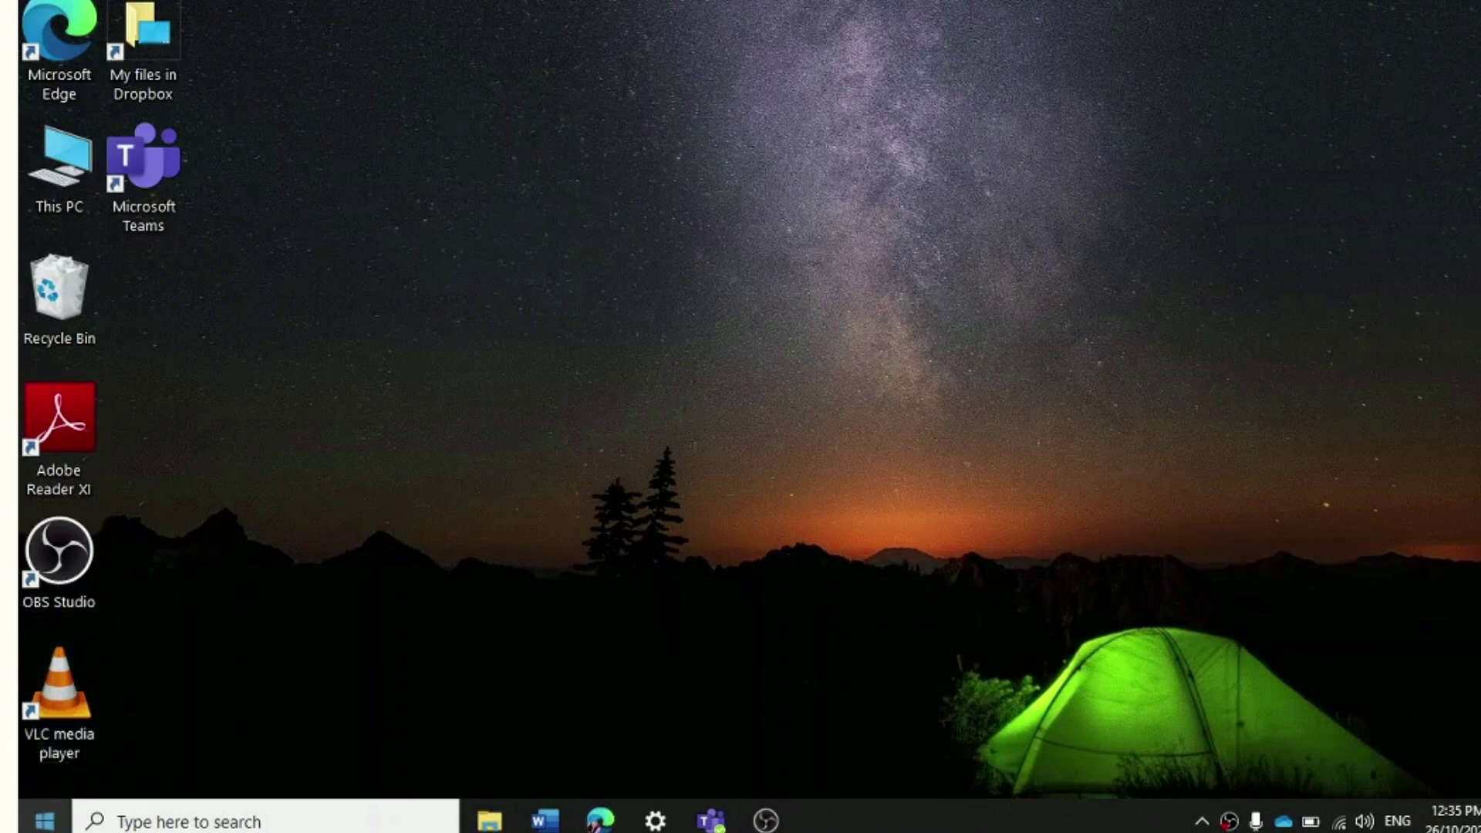
# Launch paint.net from the Start menu's Recently added list
pyautogui.click(44, 822)
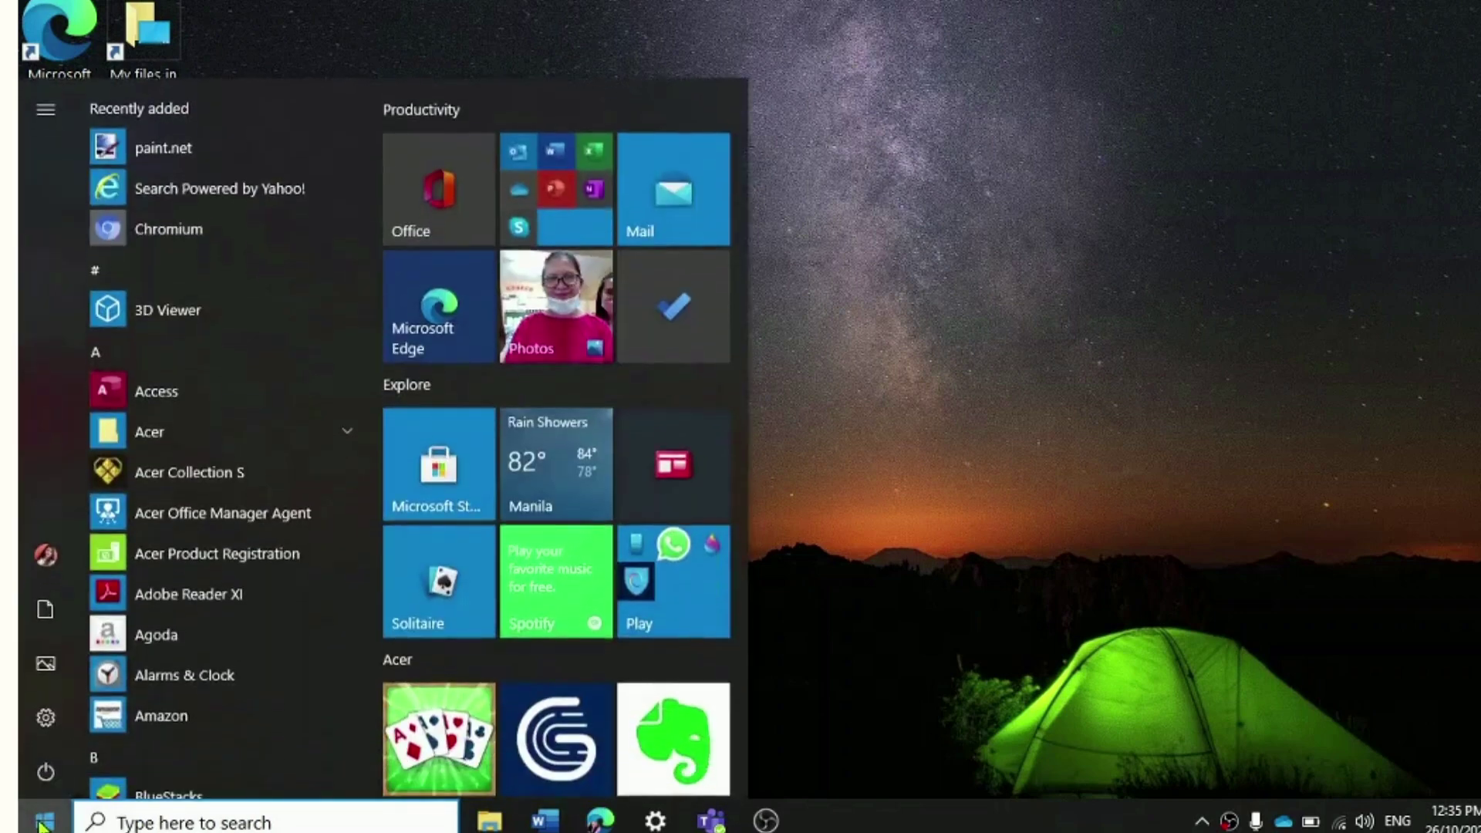
pyautogui.click(116, 154)
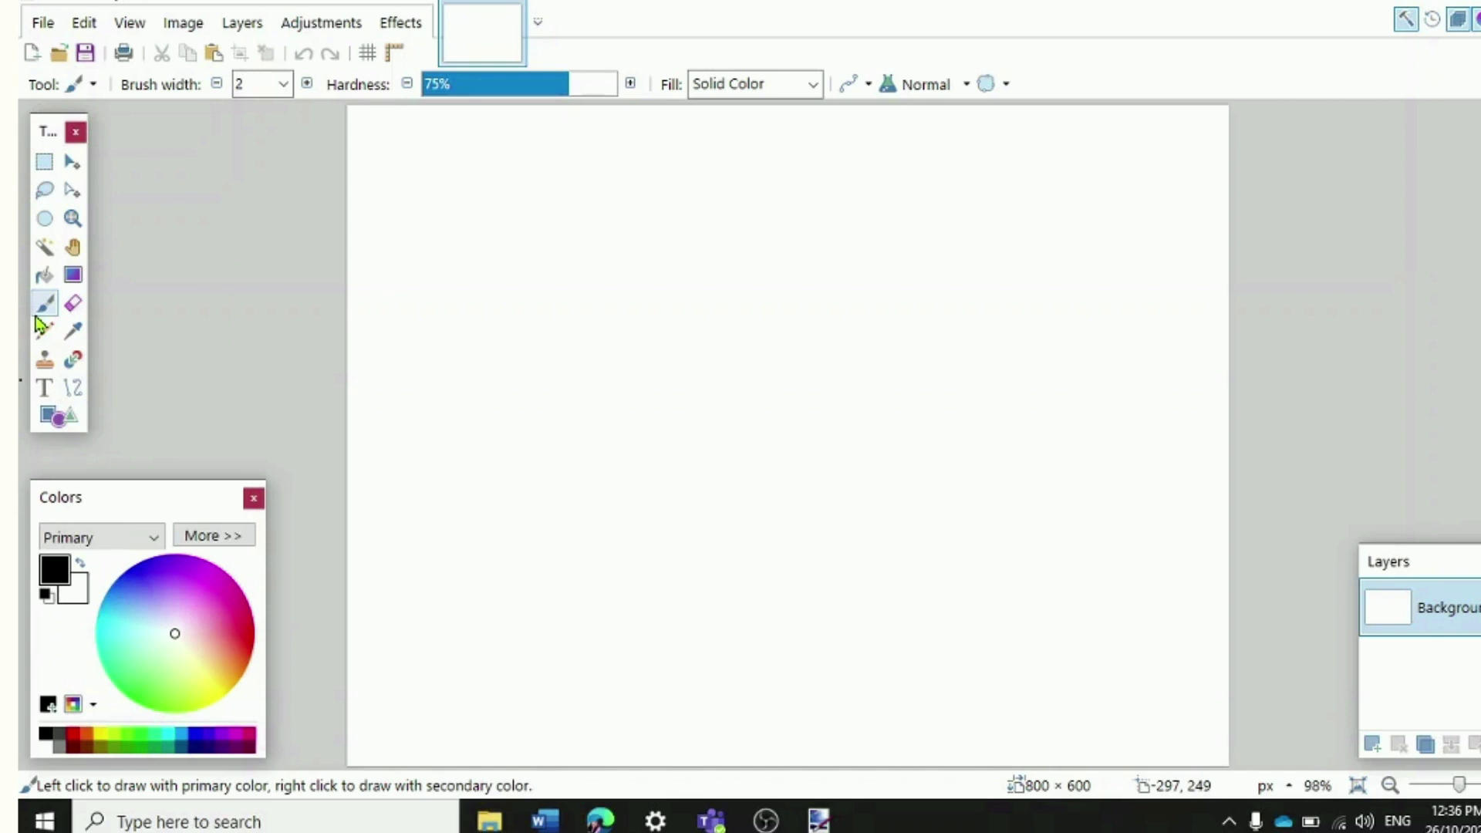
# Draw a black heart outline at the upper left with two pencil strokes
pyautogui.click(48, 338)
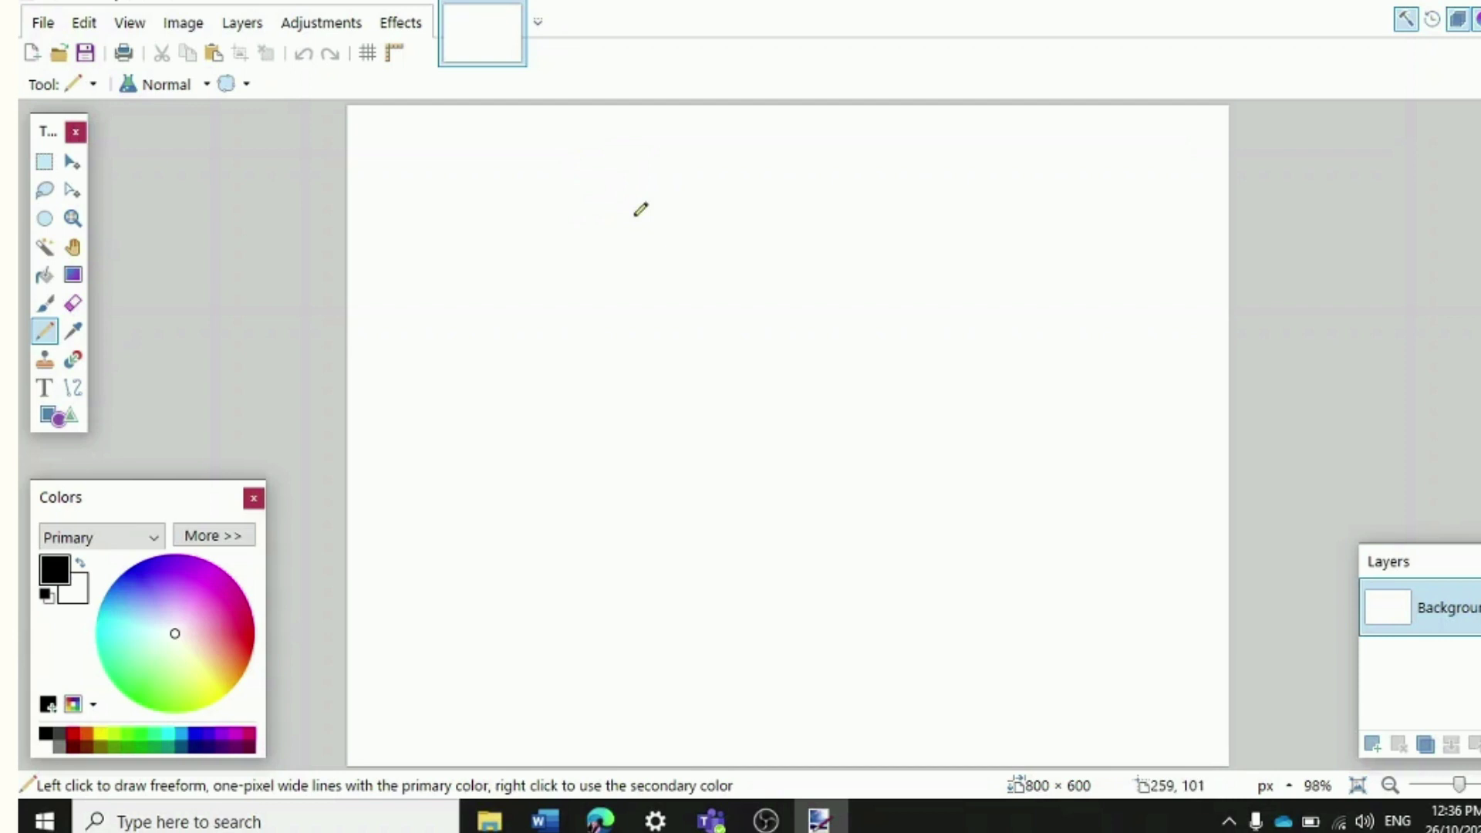
pyautogui.moveTo(636, 242)
pyautogui.mouseDown()
pyautogui.moveTo(499, 224)
pyautogui.moveTo(644, 424)
pyautogui.mouseUp()
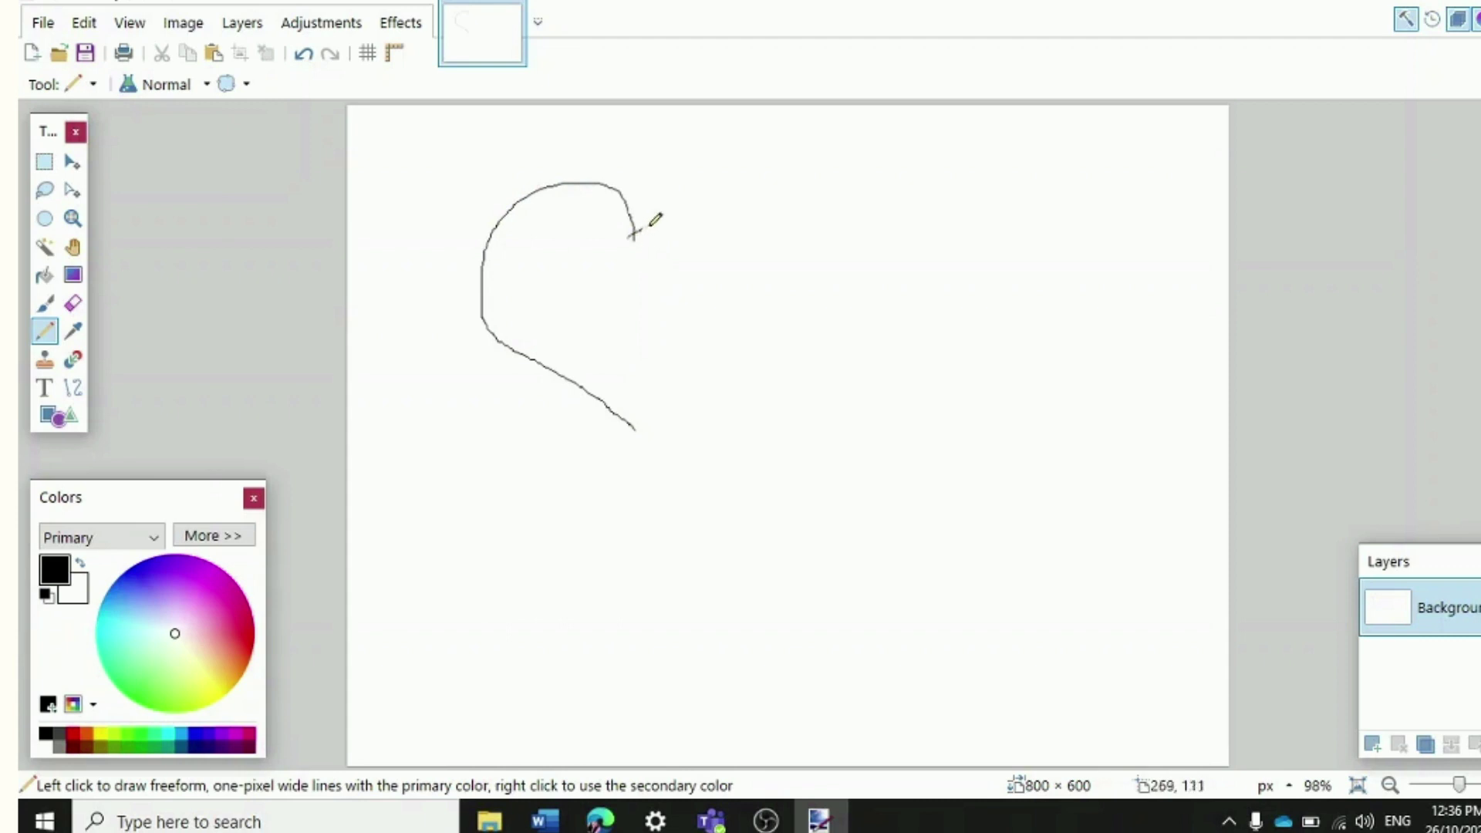
pyautogui.moveTo(635, 237)
pyautogui.mouseDown()
pyautogui.moveTo(709, 205)
pyautogui.moveTo(609, 398)
pyautogui.mouseUp()
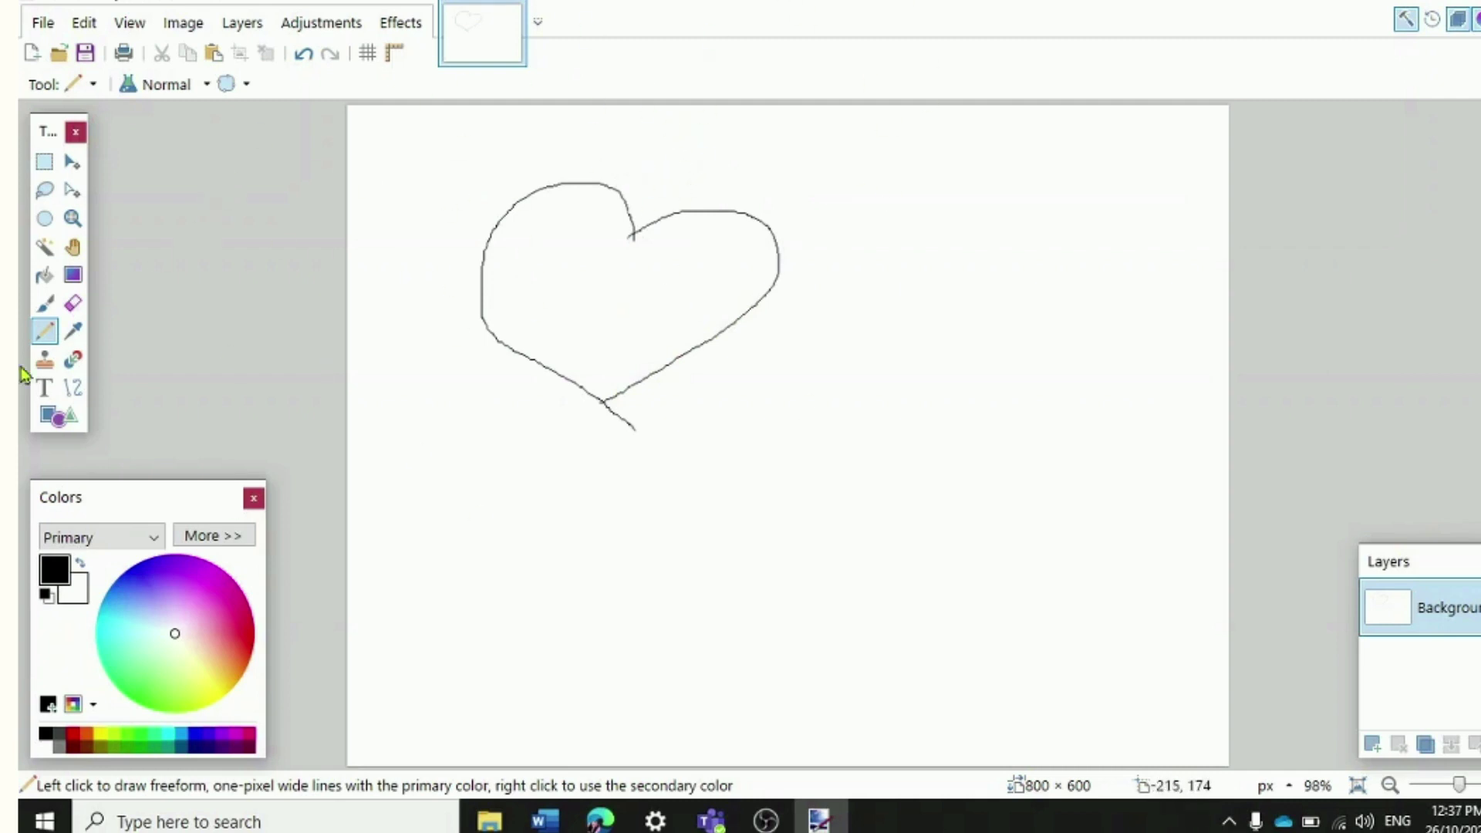
pyautogui.click(45, 303)
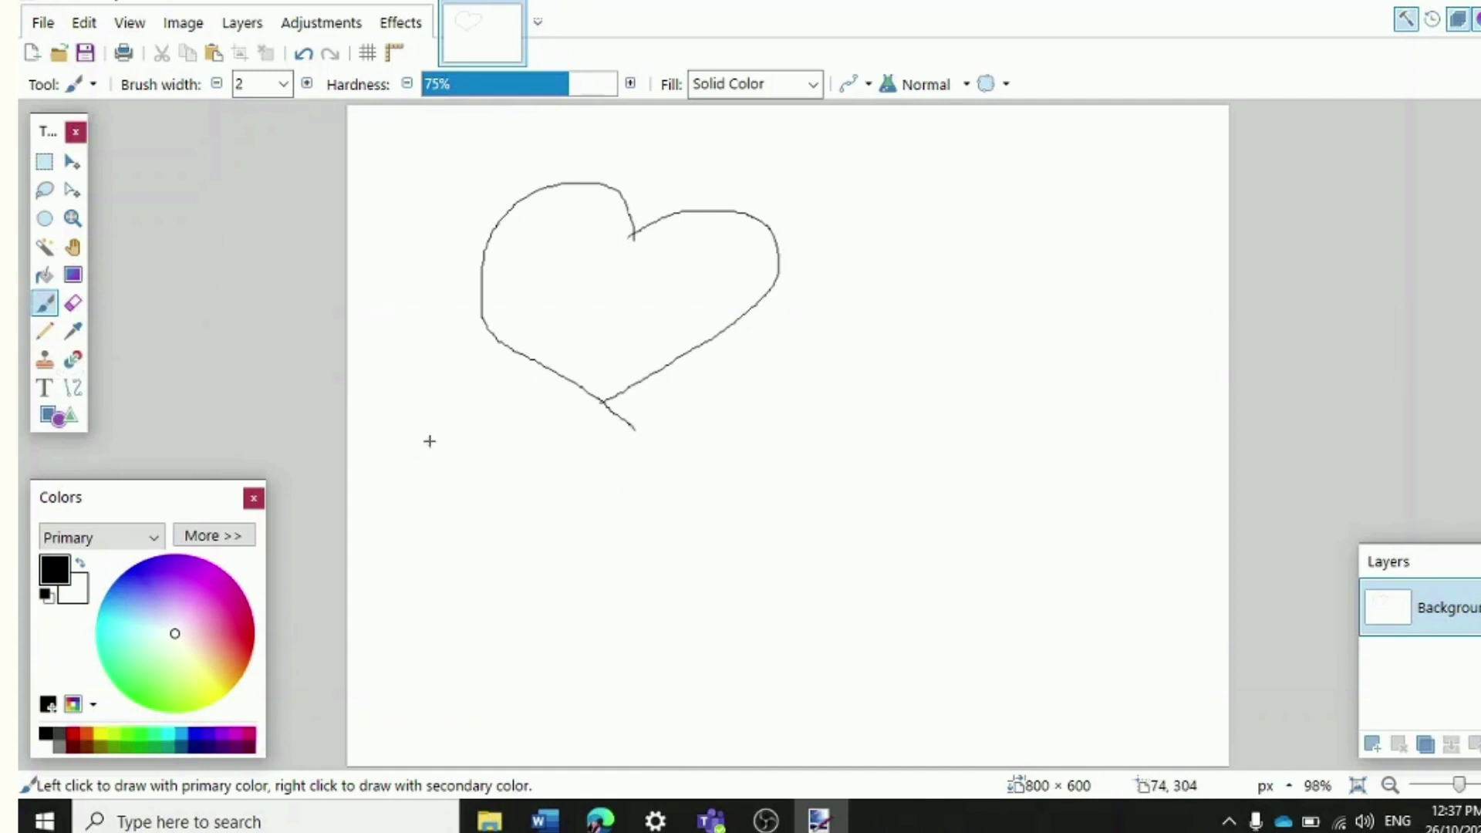
# Paint two brush strokes forming a rough black square below the heart
pyautogui.moveTo(430, 440)
pyautogui.mouseDown()
pyautogui.moveTo(409, 542)
pyautogui.moveTo(527, 555)
pyautogui.mouseUp()
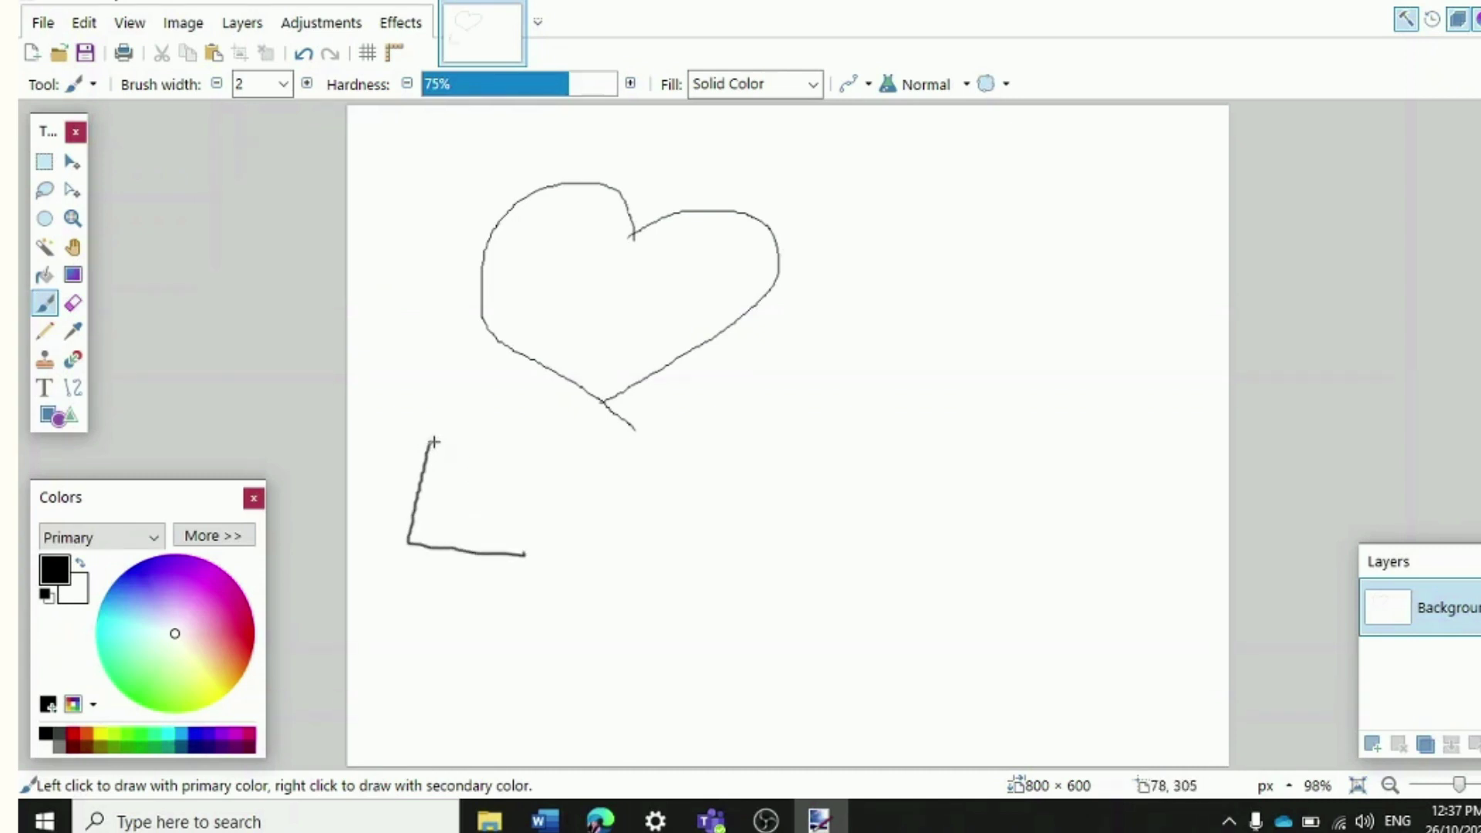
pyautogui.moveTo(432, 441)
pyautogui.mouseDown()
pyautogui.moveTo(565, 454)
pyautogui.moveTo(538, 556)
pyautogui.mouseUp()
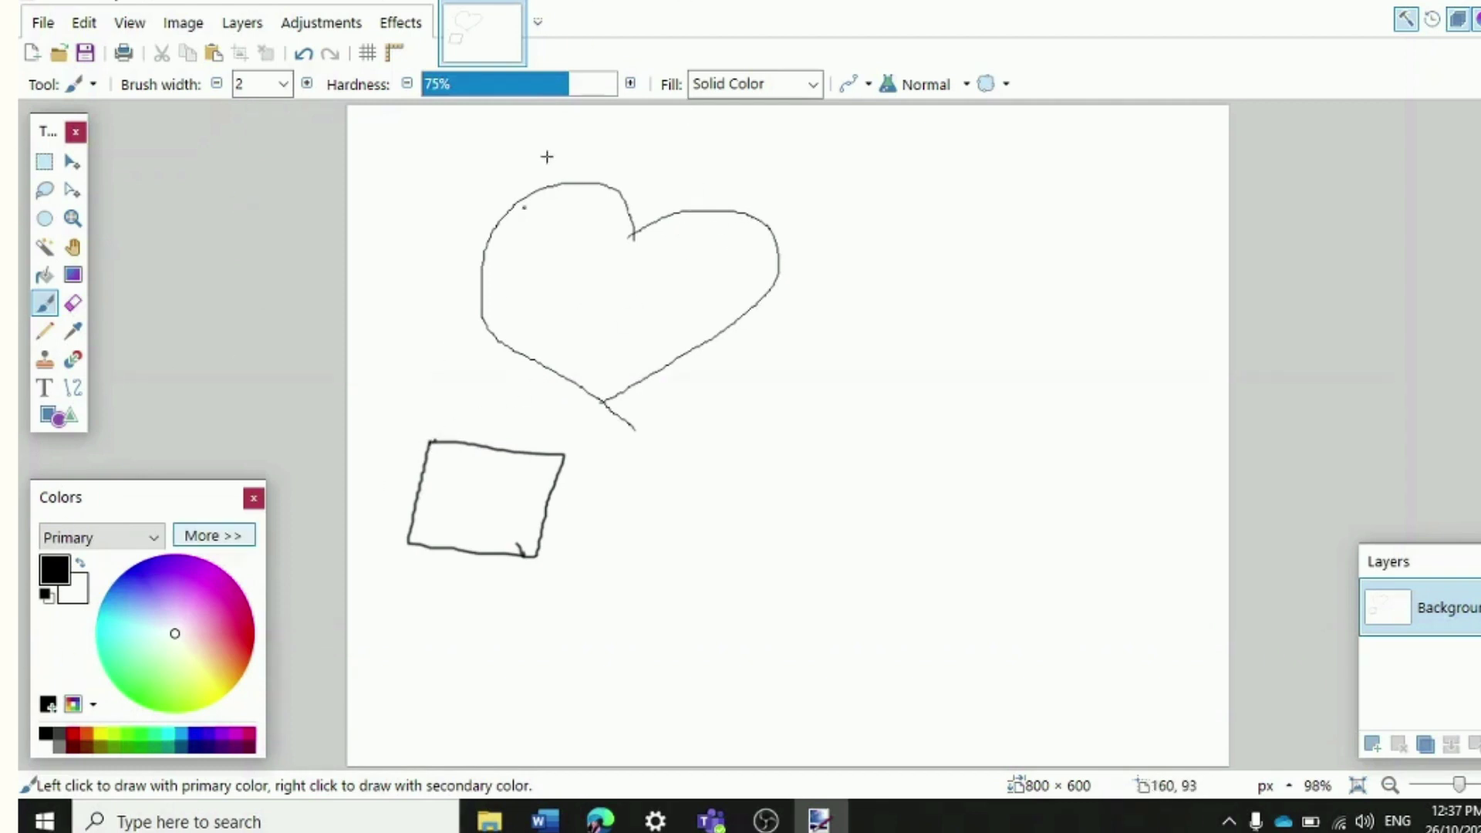
# Draw a diagonal Line/Curve at upper right and bend its nubs into a Z
pyautogui.click(77, 396)
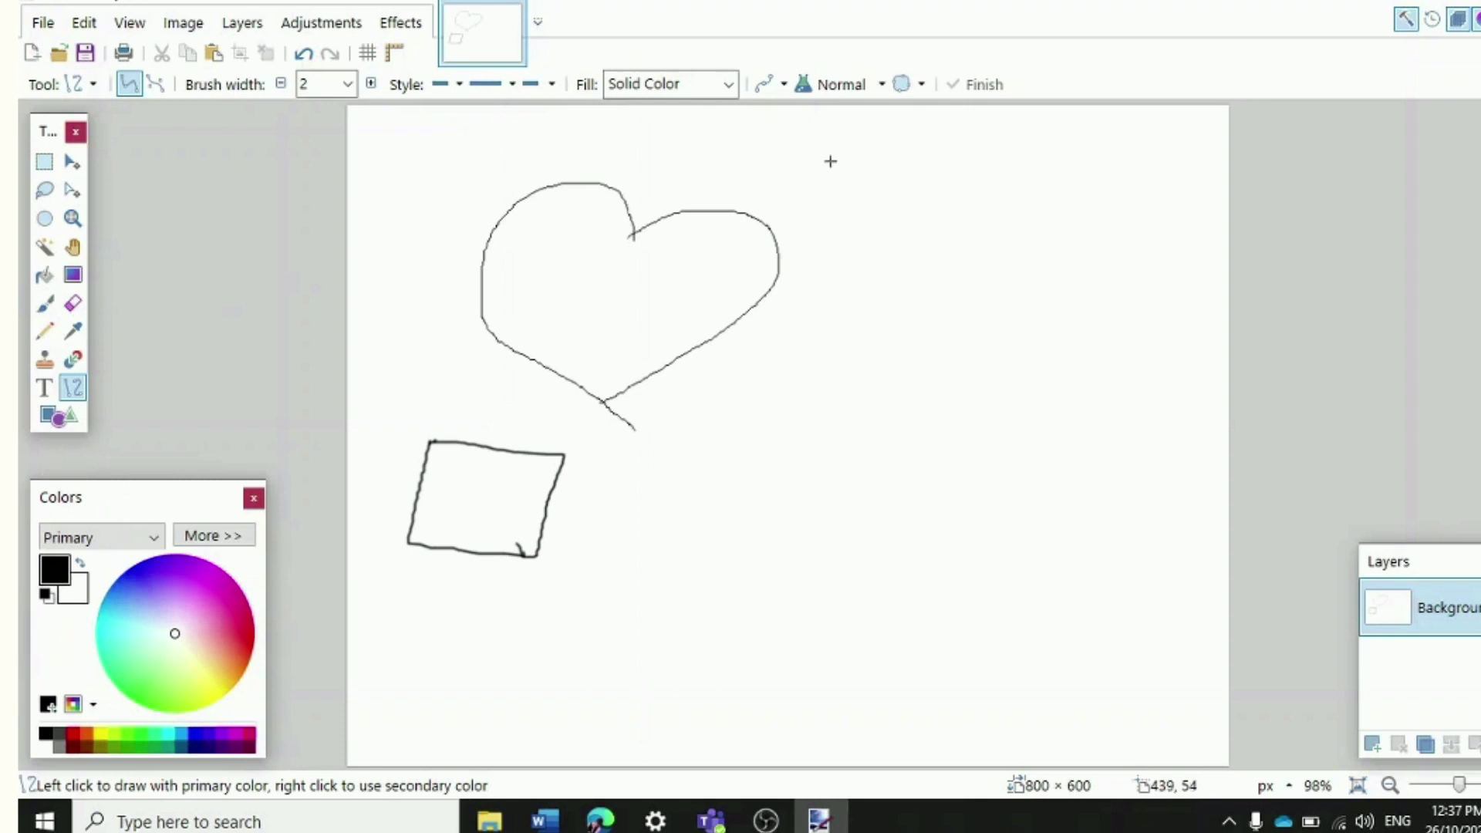
pyautogui.moveTo(821, 153); pyautogui.dragTo(956, 417)
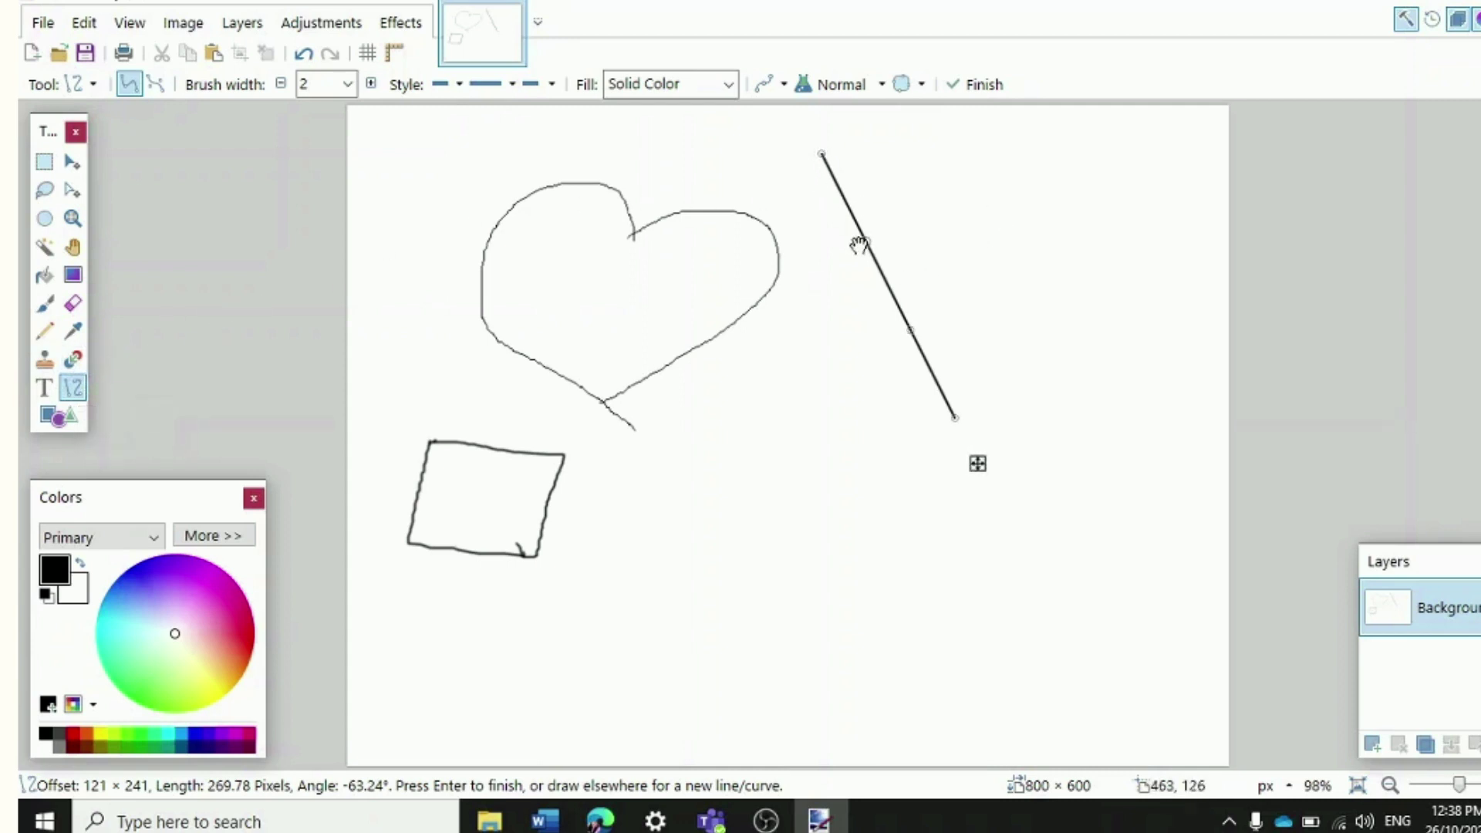
pyautogui.press('Return')
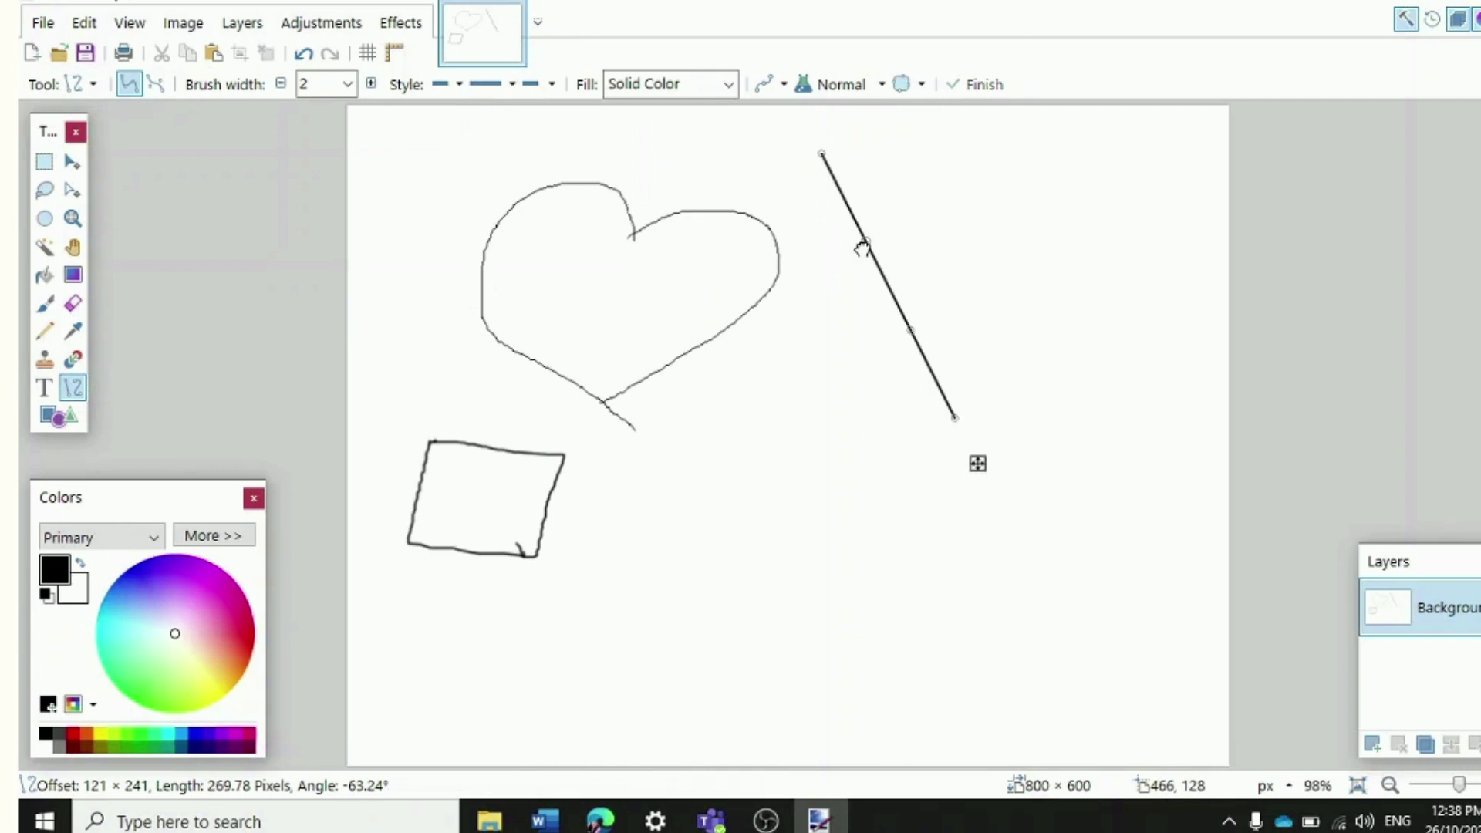
pyautogui.moveTo(861, 248); pyautogui.dragTo(951, 160)
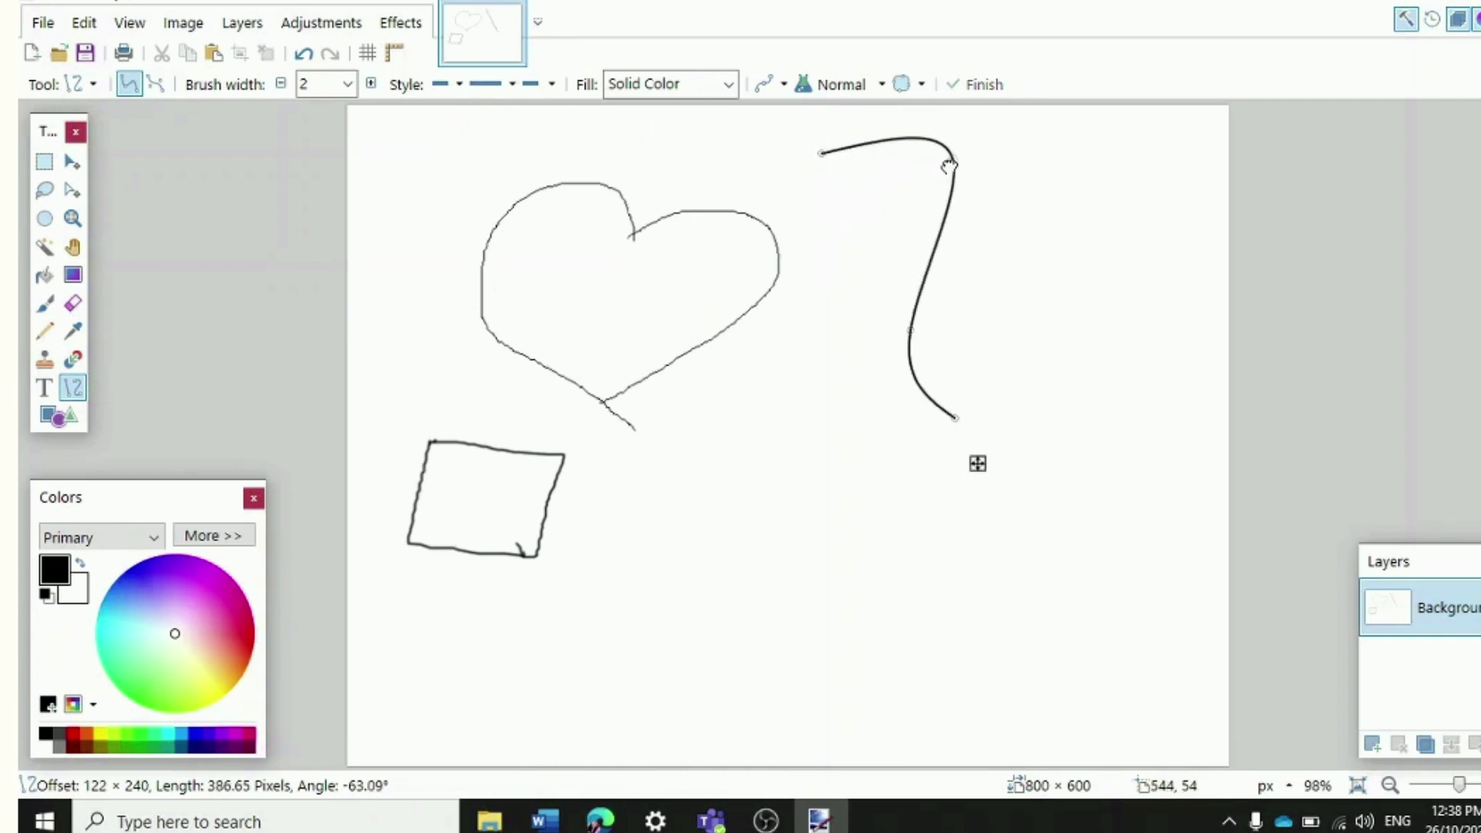
pyautogui.moveTo(910, 333)
pyautogui.mouseDown()
pyautogui.moveTo(853, 286)
pyautogui.moveTo(958, 283)
pyautogui.moveTo(854, 275)
pyautogui.mouseUp()
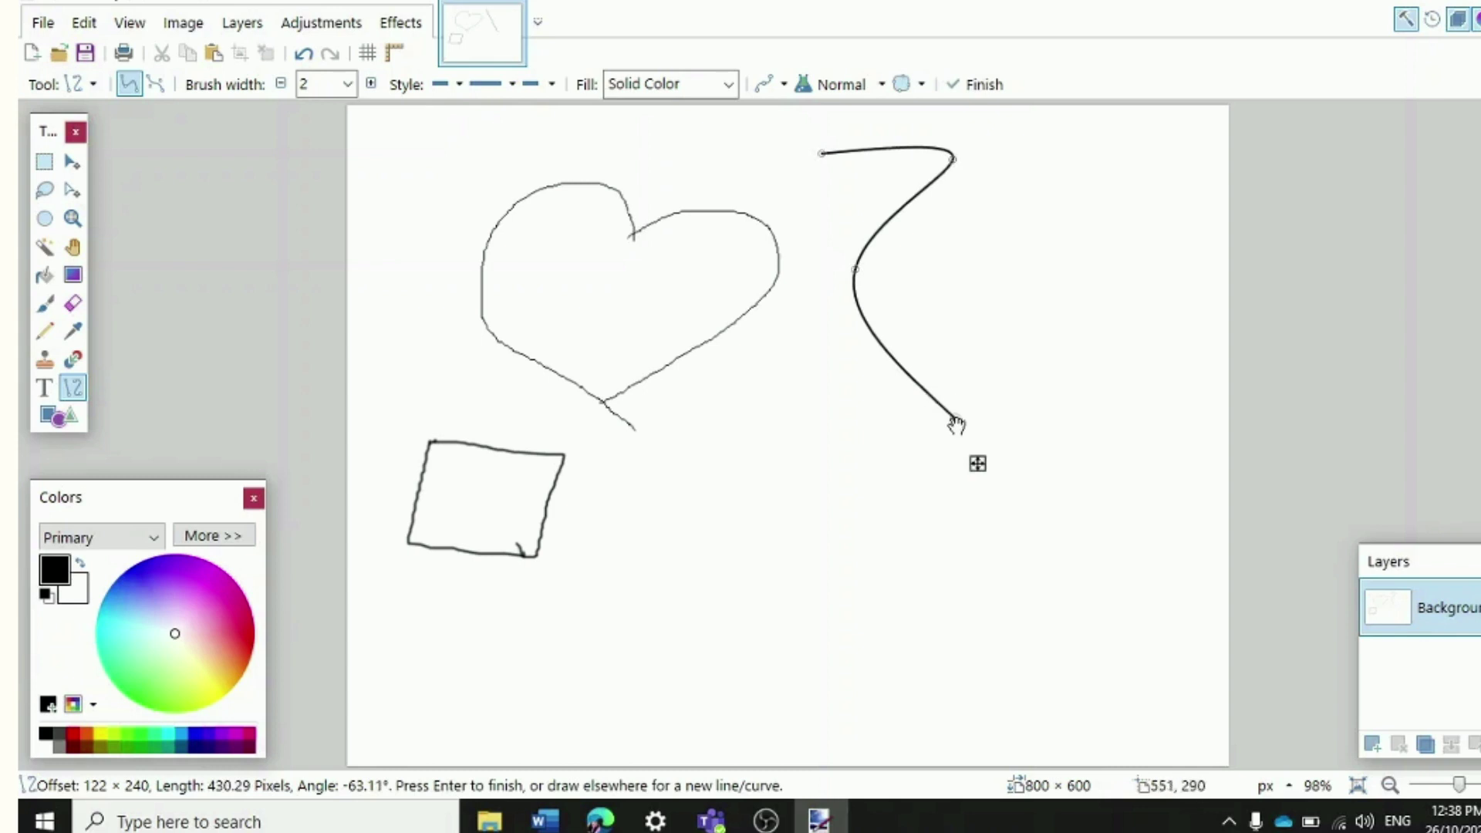
pyautogui.moveTo(955, 418)
pyautogui.mouseDown()
pyautogui.moveTo(990, 391)
pyautogui.moveTo(1002, 276)
pyautogui.mouseUp()
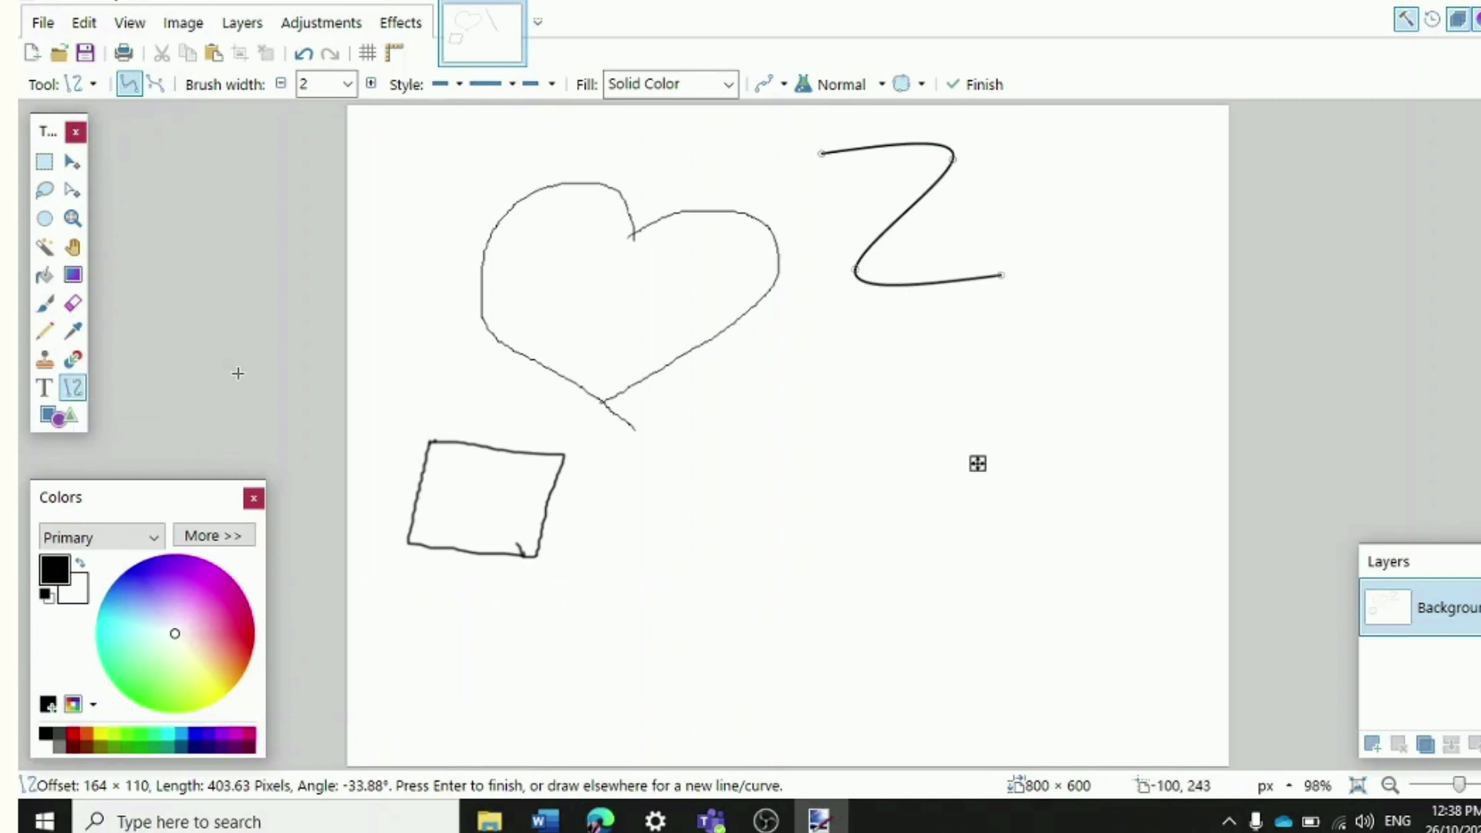
# Draw a lower-right rectangle with a 20-pixel outline, then make it wider and taller
pyautogui.click(56, 416)
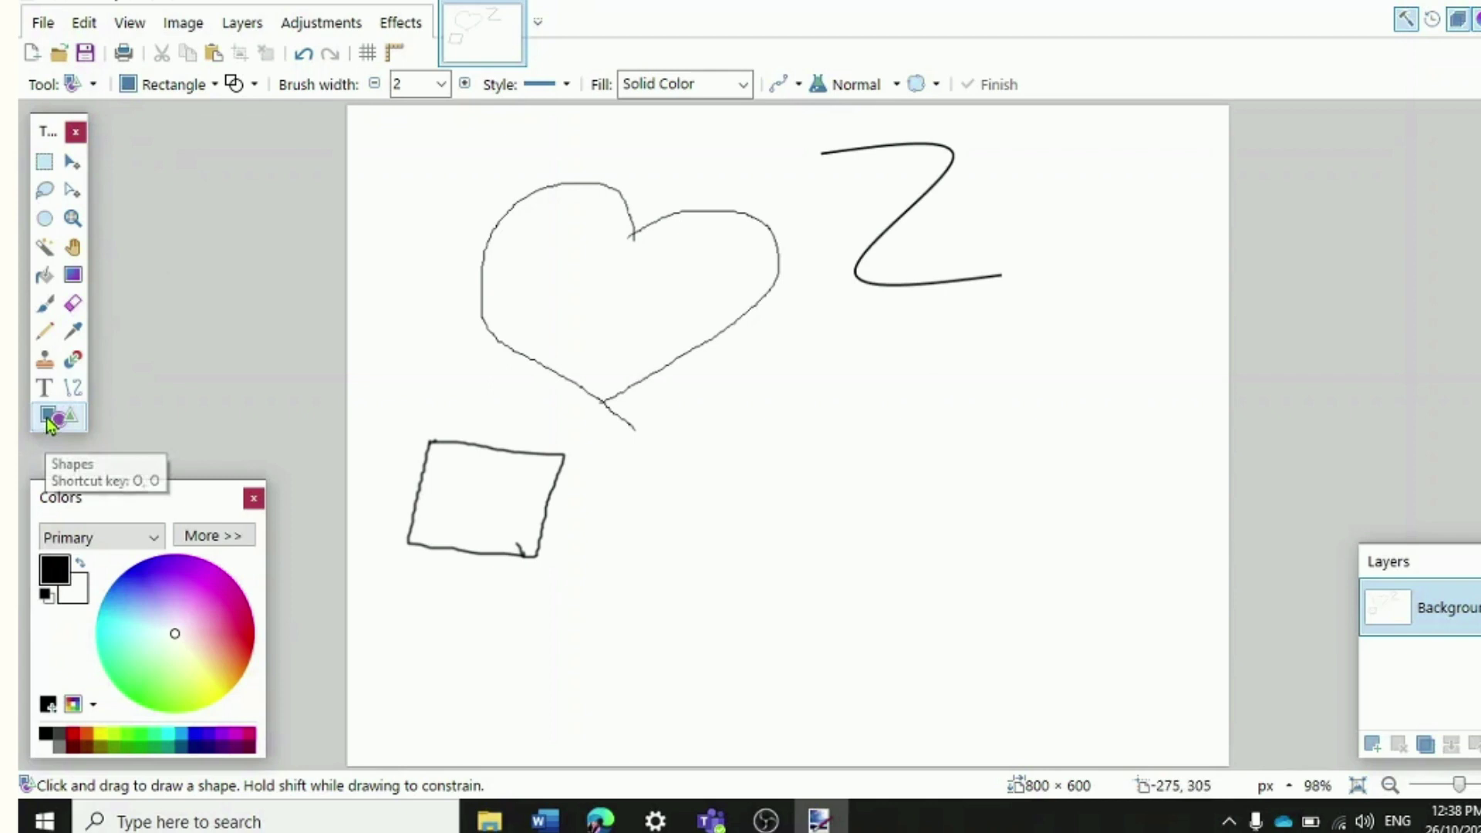
pyautogui.moveTo(752, 417)
pyautogui.mouseDown()
pyautogui.moveTo(982, 528)
pyautogui.moveTo(985, 561)
pyautogui.mouseUp()
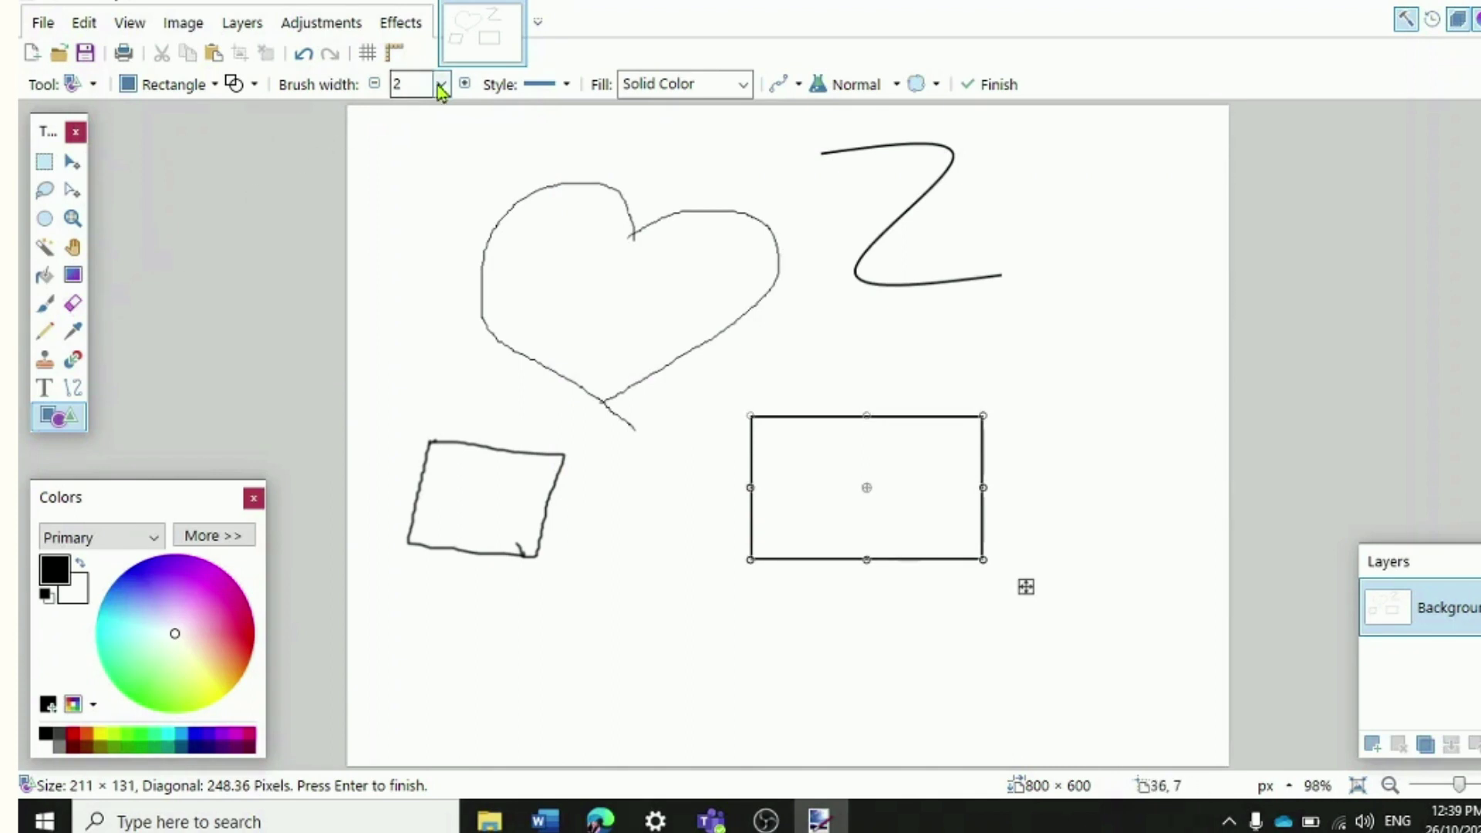
pyautogui.click(441, 85)
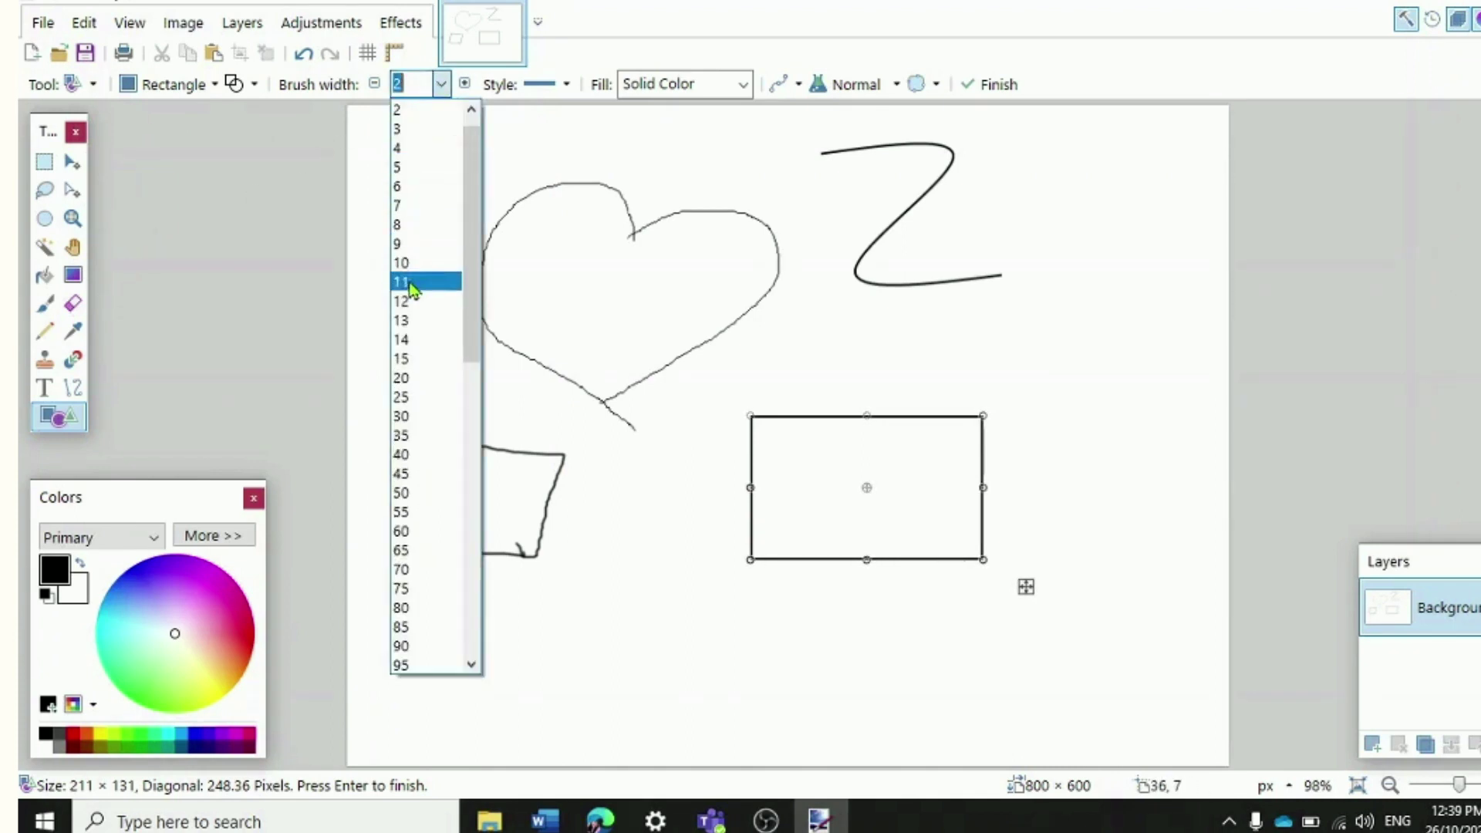
pyautogui.click(402, 377)
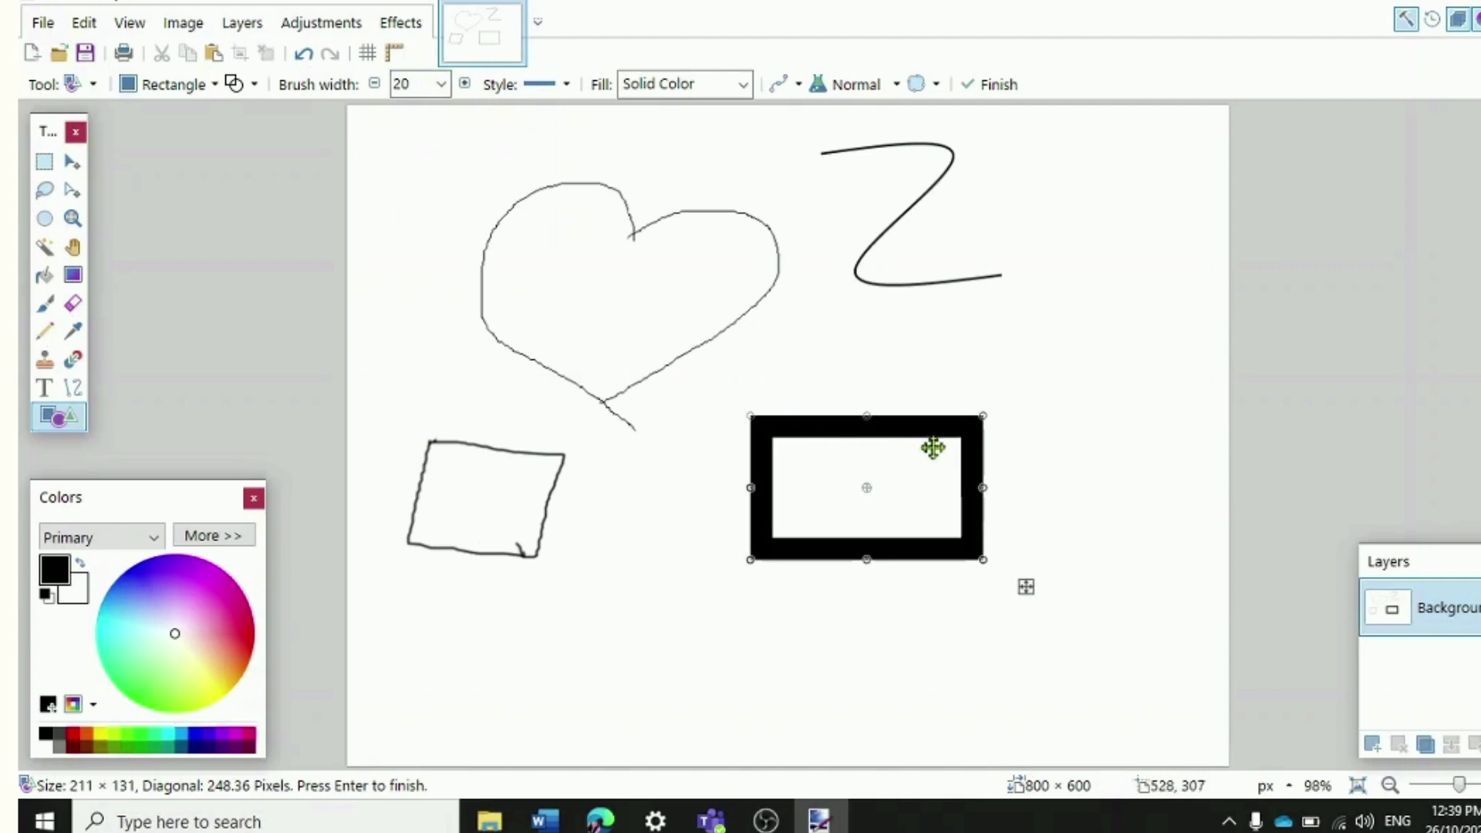
pyautogui.moveTo(983, 489); pyautogui.dragTo(1100, 494)
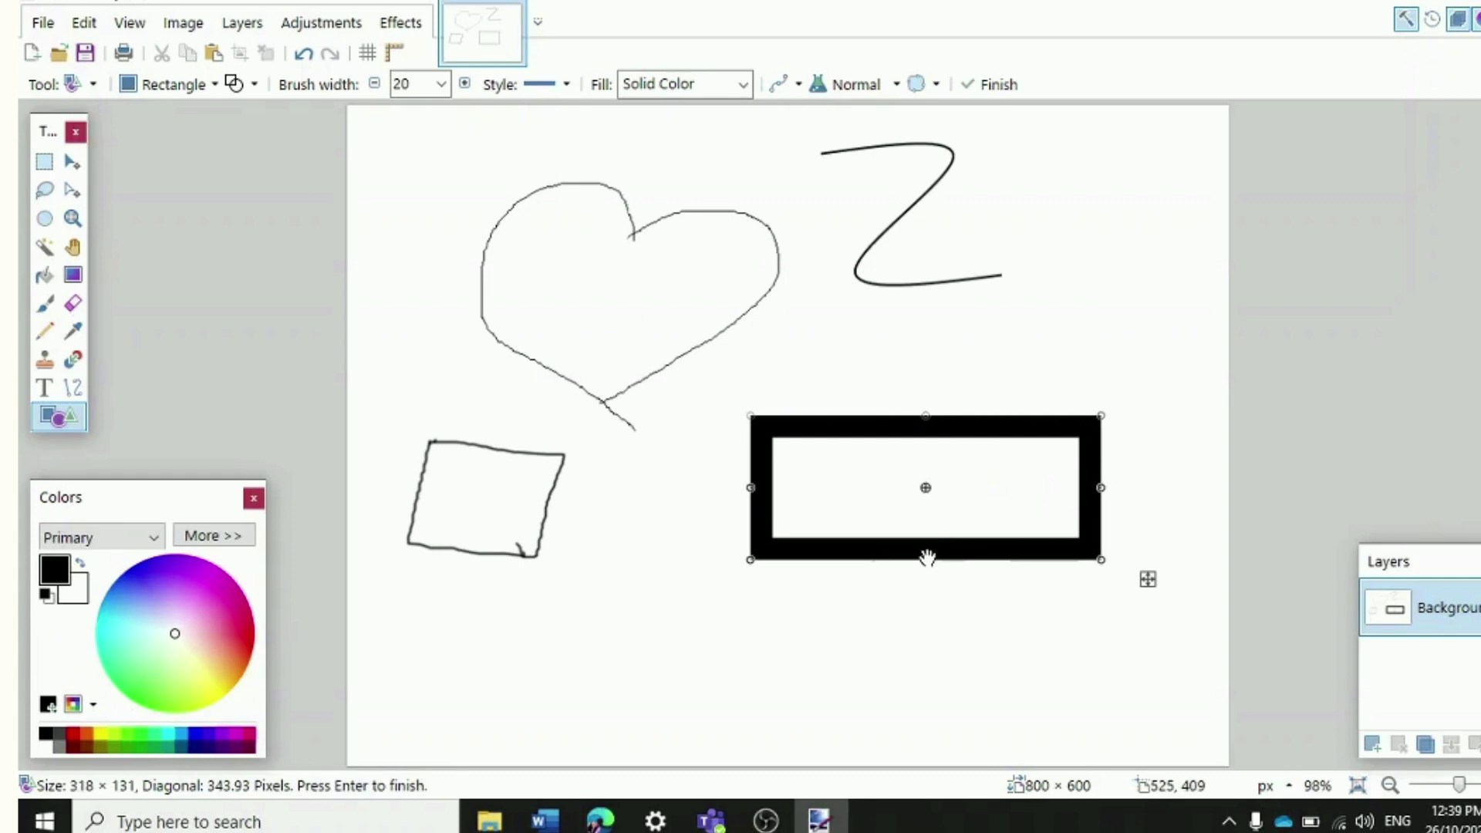
pyautogui.moveTo(926, 558); pyautogui.dragTo(926, 573)
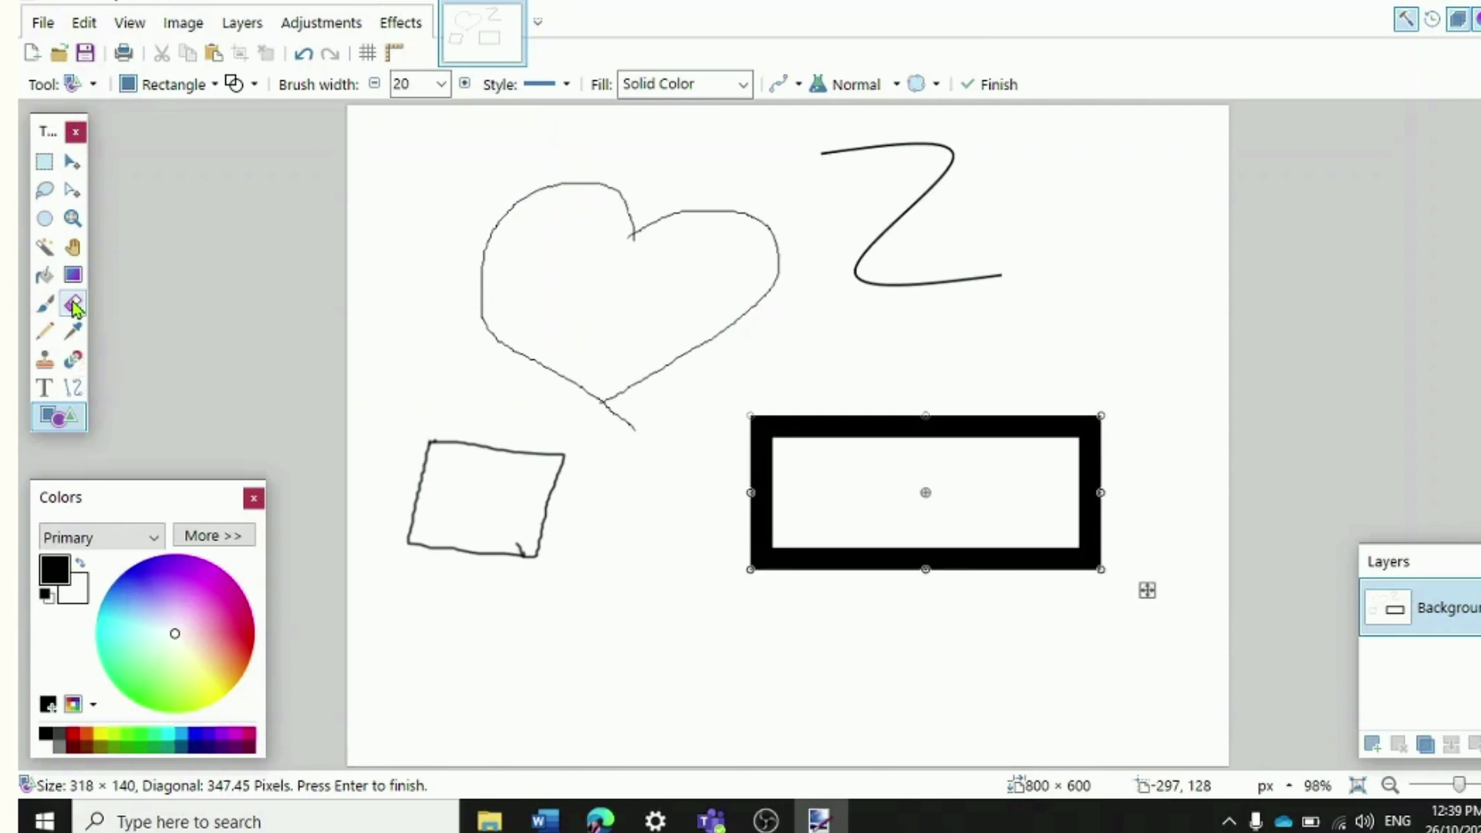
# Erase the stray tip below the heart and a spot at its top notch
pyautogui.click(72, 306)
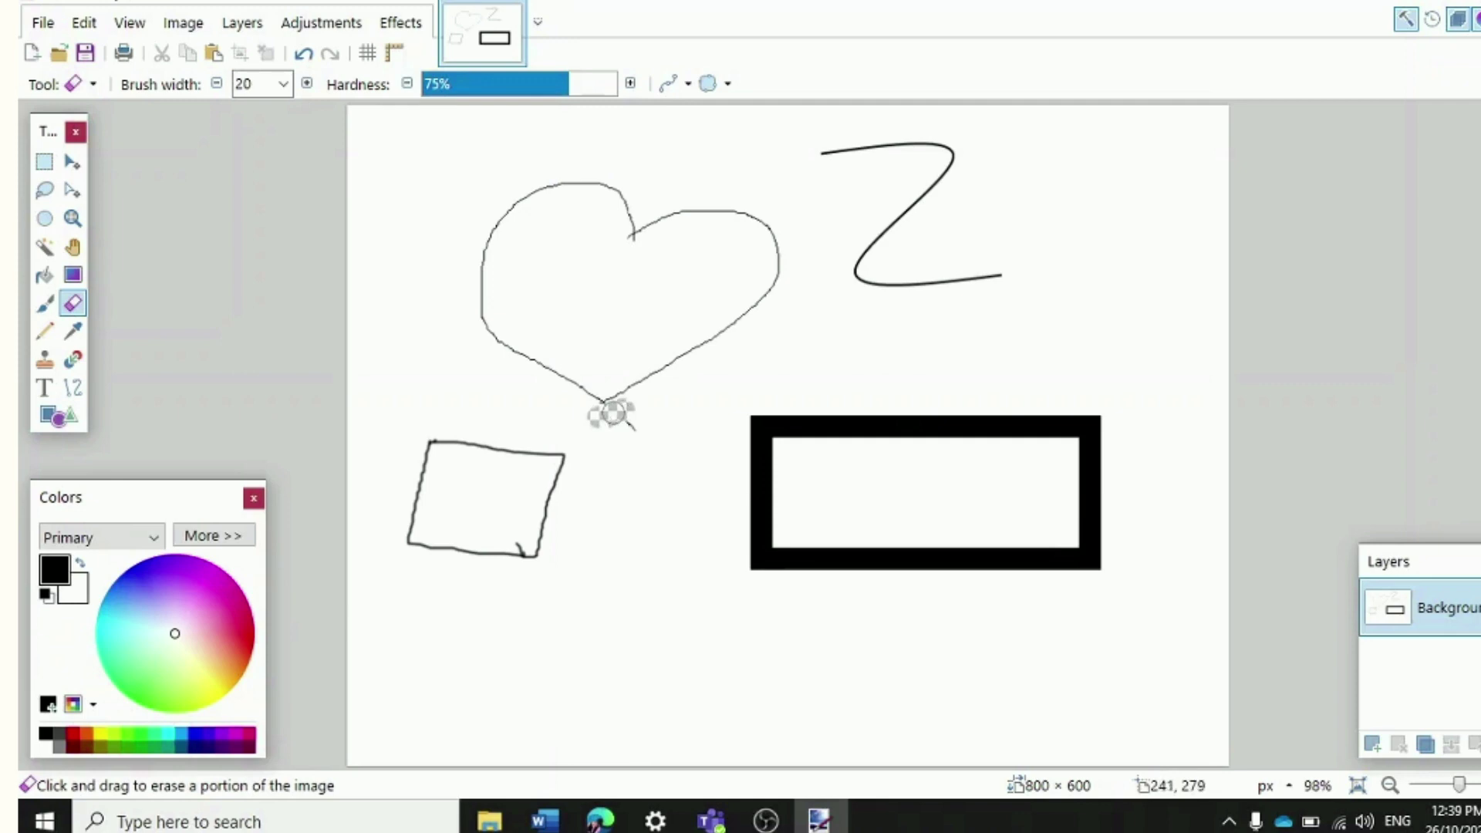
pyautogui.moveTo(619, 421); pyautogui.dragTo(637, 422)
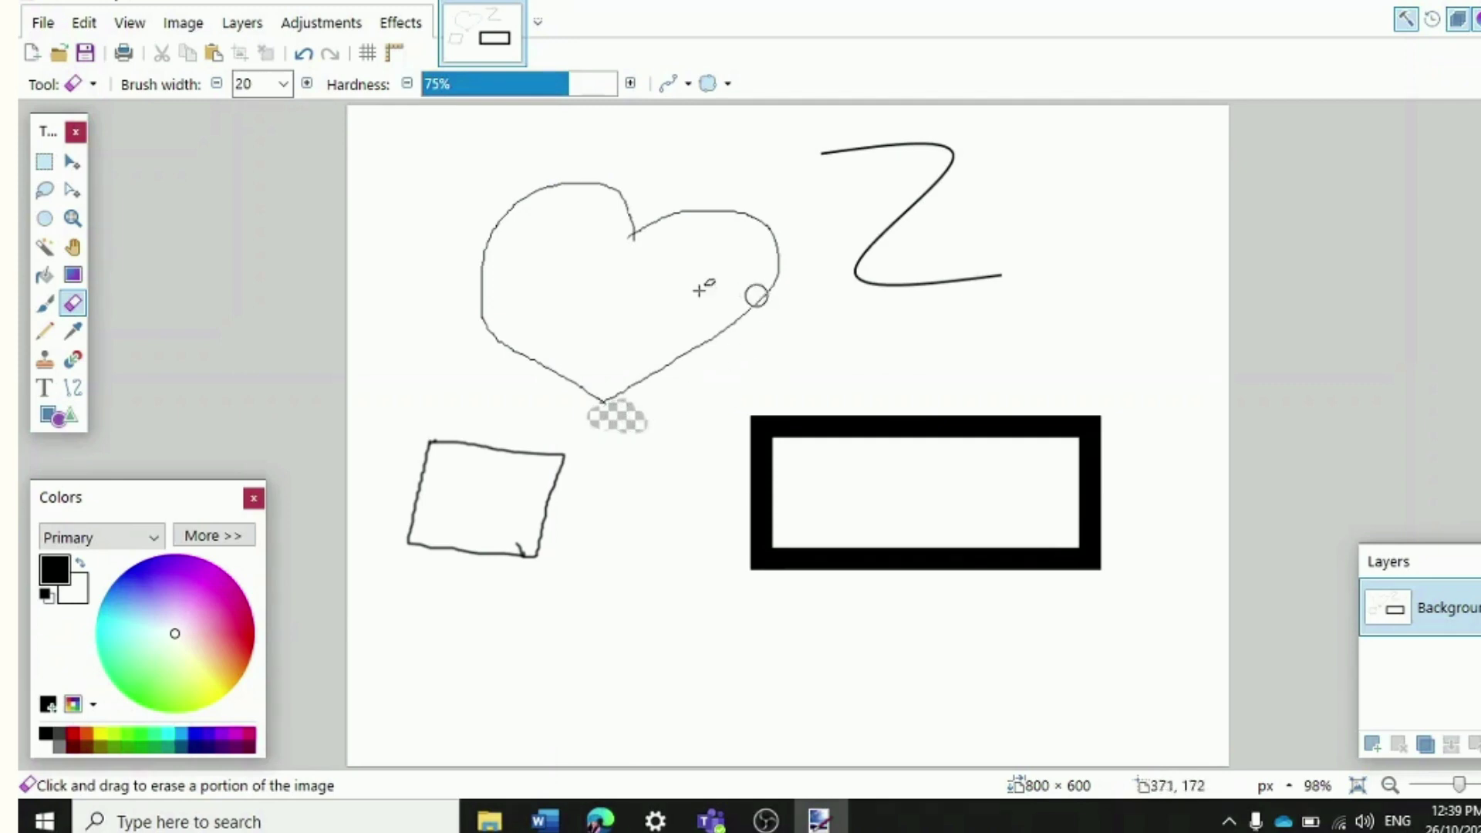
pyautogui.click(631, 249)
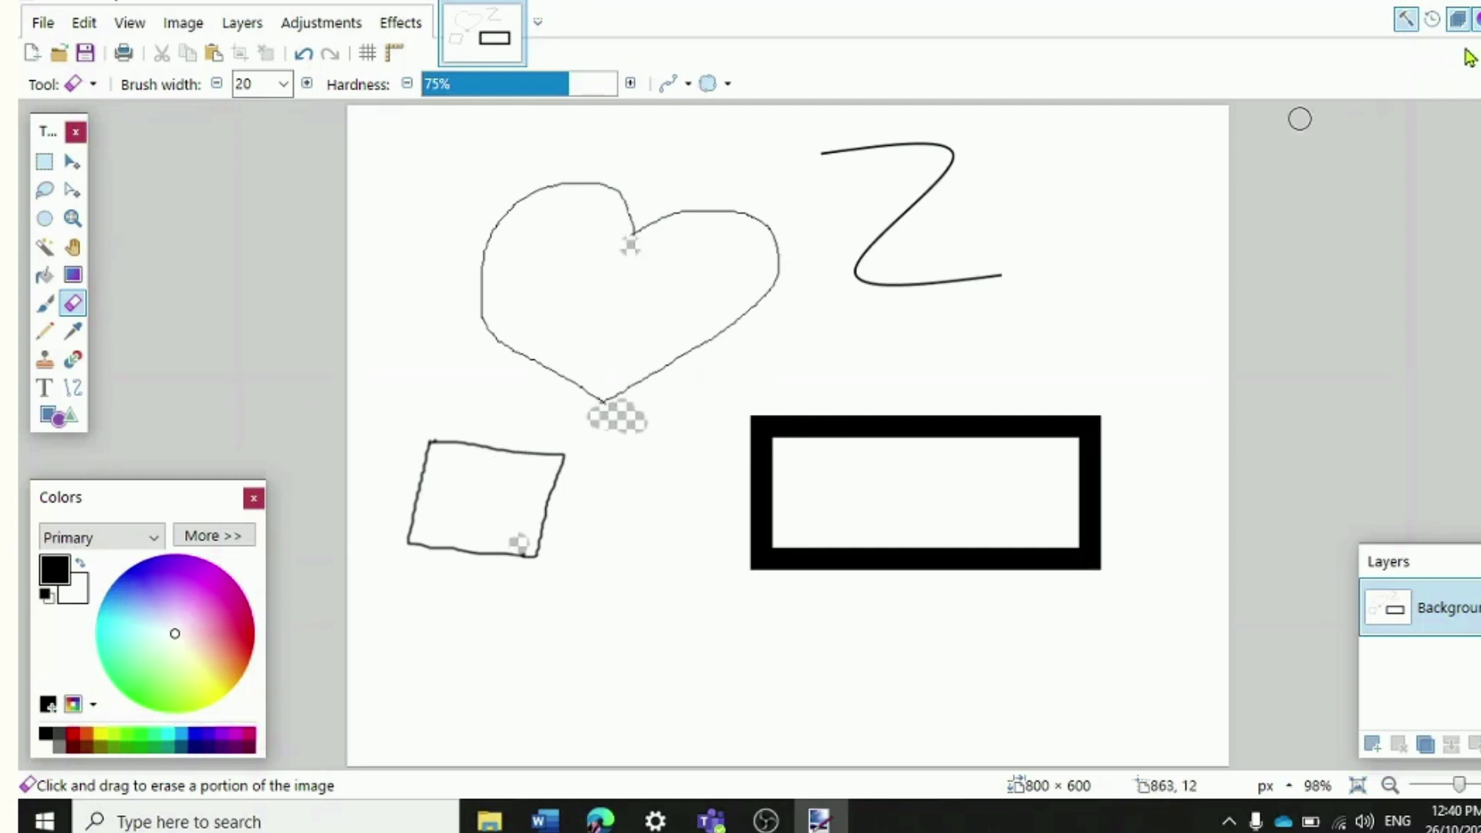
# Show the History panel listing the rectangle and eraser edits
pyautogui.click(1433, 20)
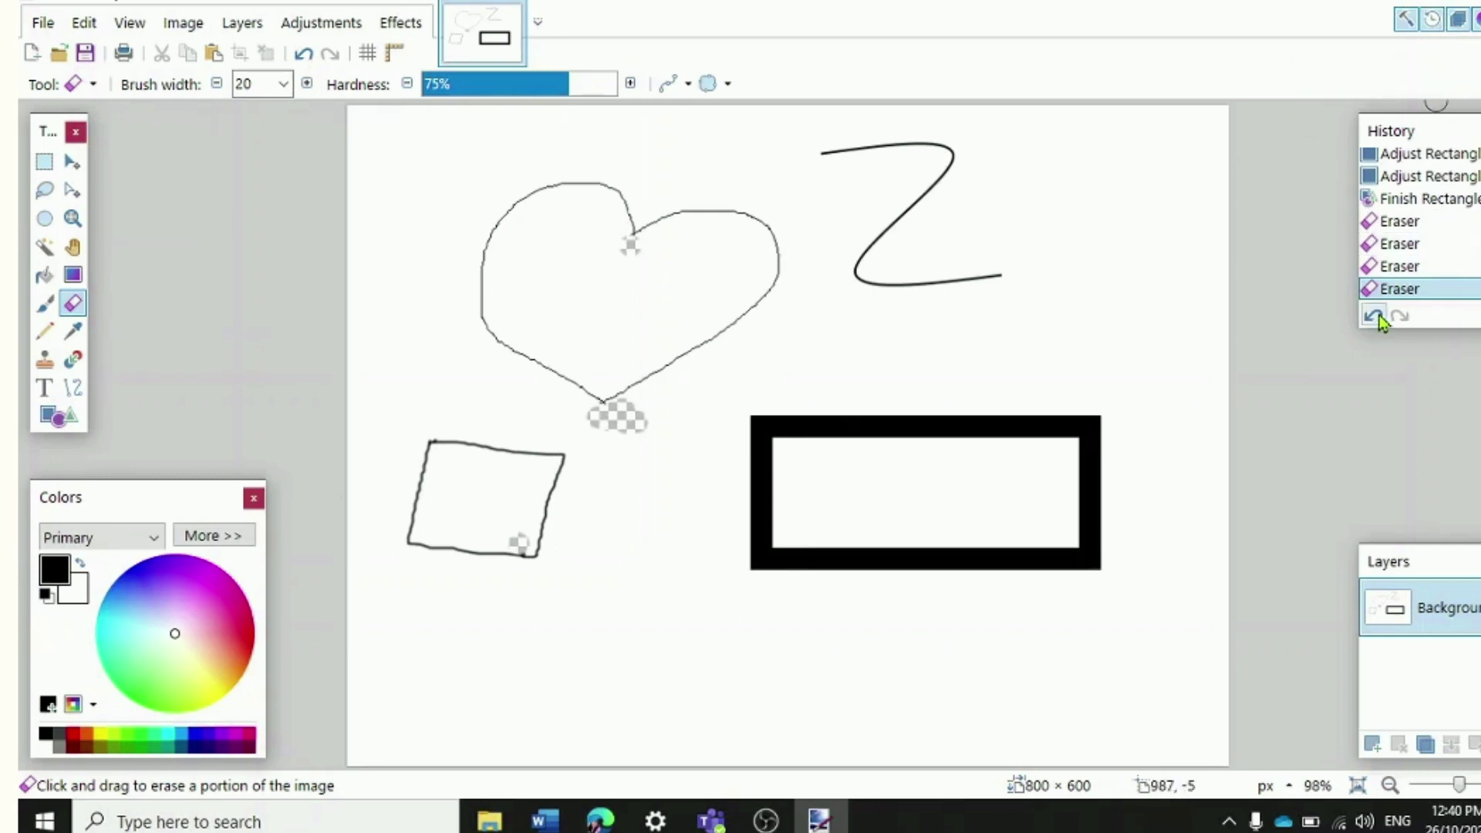